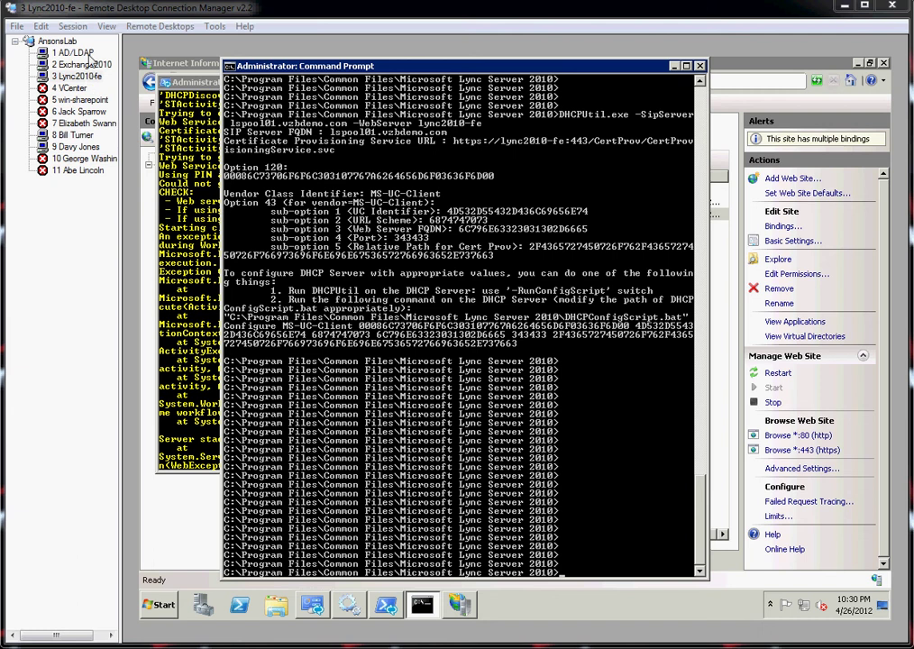
On the Lync2010-fe server, run DHCPUtil.exe with -SipServer lspool01.vzbdemo.com and -WebServer lync2010-fe.
{"action": "left_click", "coordinate": [85, 53]}
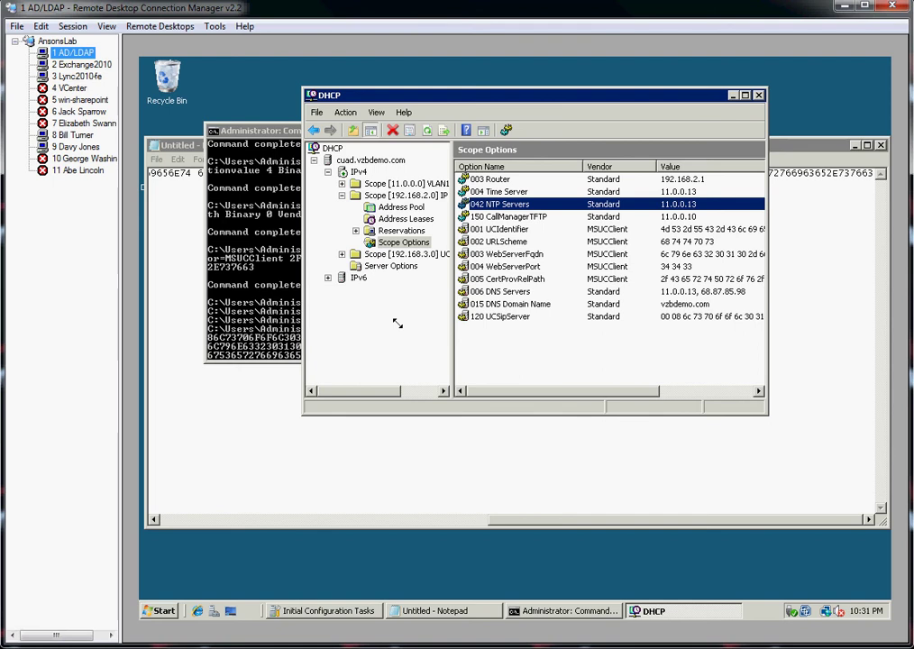
{"action": "left_click", "coordinate": [76, 75]}
{"action": "left_click", "coordinate": [407, 415]}
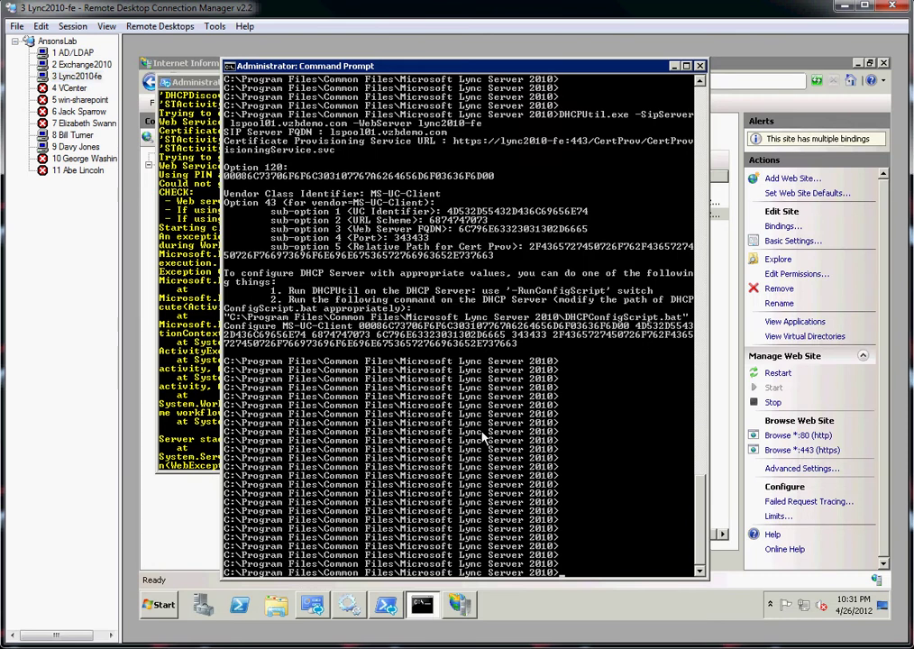
{"action": "key", "text": "Up"}
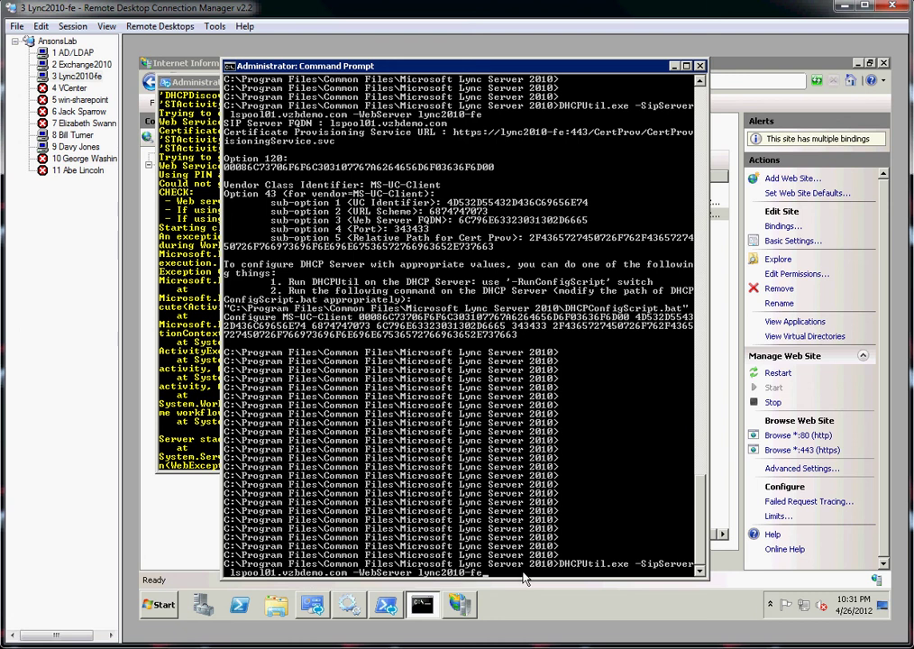
{"action": "key", "text": "Return"}
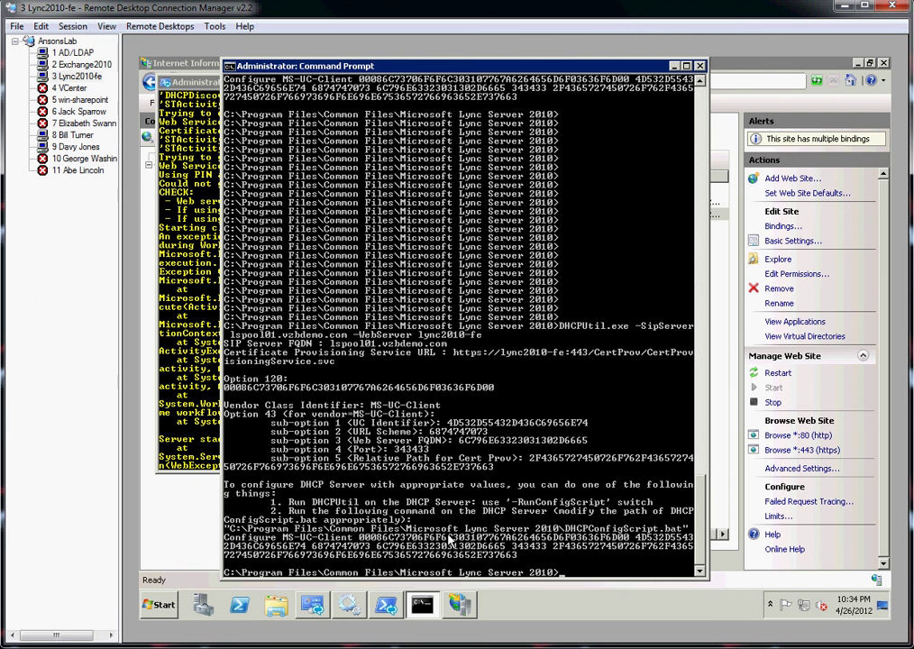
Copy the full DHCPConfigScript.bat Configure MS-UC-Client command from the DHCPUtil output on the Lync2010-fe server.
{"action": "left_click", "coordinate": [73, 52]}
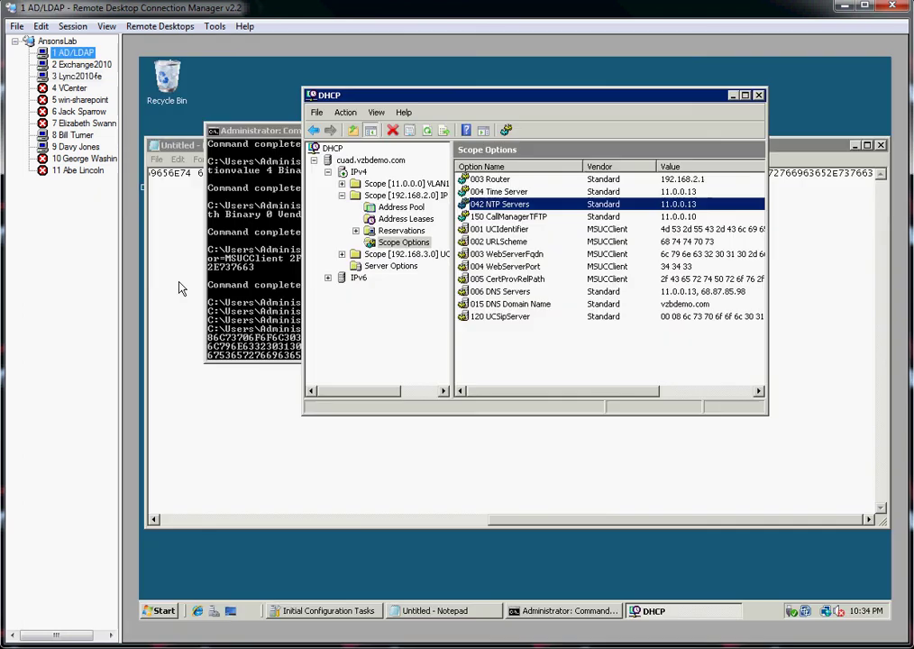
{"action": "left_click", "coordinate": [275, 358]}
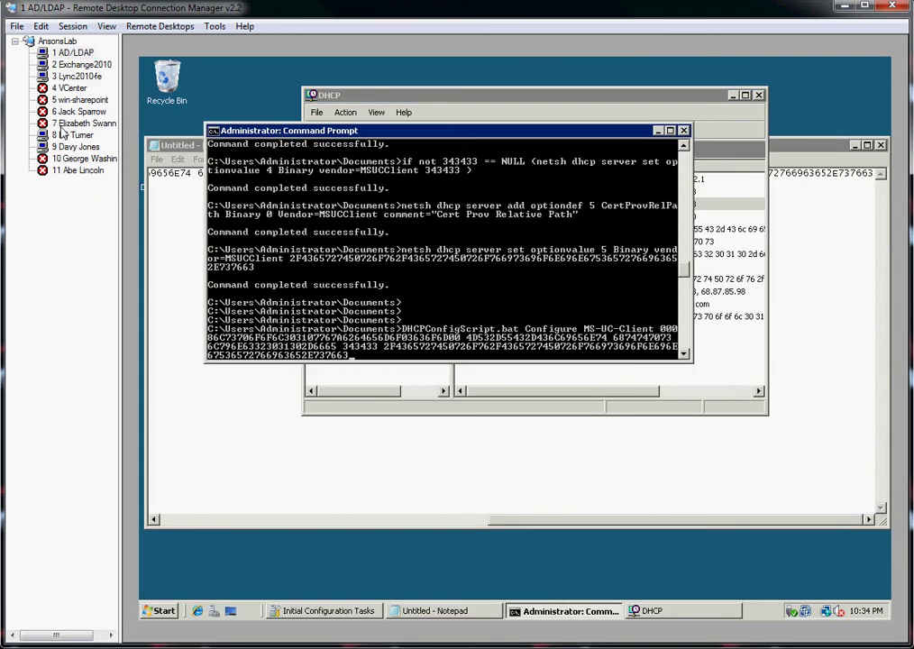
{"action": "left_click", "coordinate": [76, 76]}
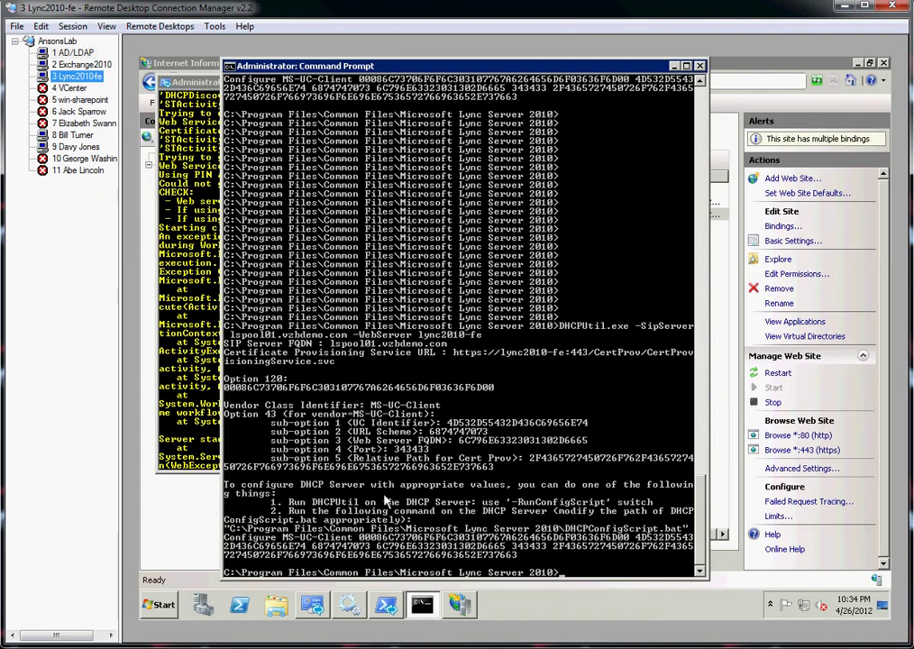
{"action": "right_click", "coordinate": [353, 483]}
{"action": "left_click", "coordinate": [378, 492]}
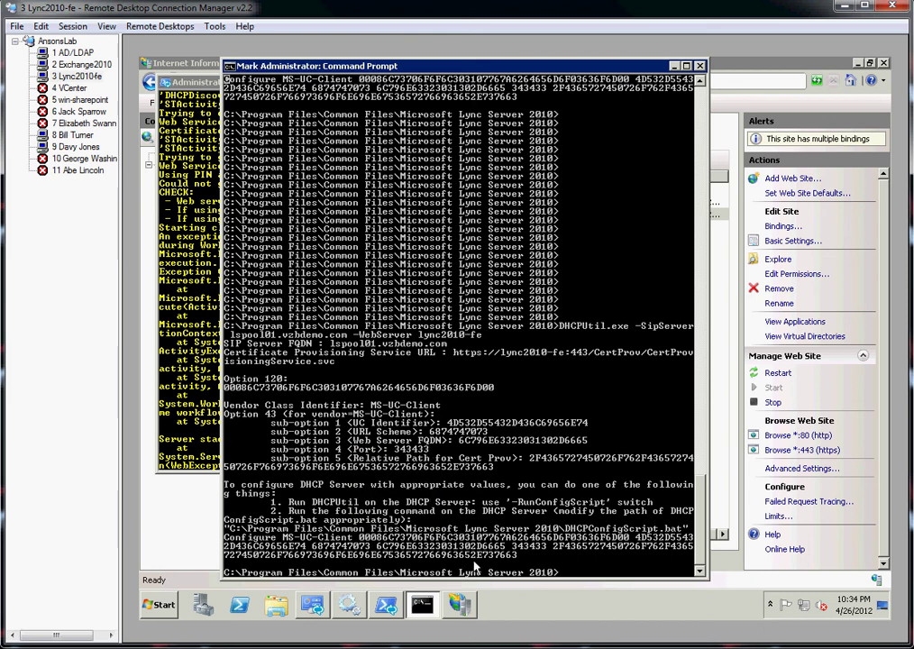
{"action": "left_click_drag", "start_coordinate": [225, 528], "coordinate": [699, 561]}
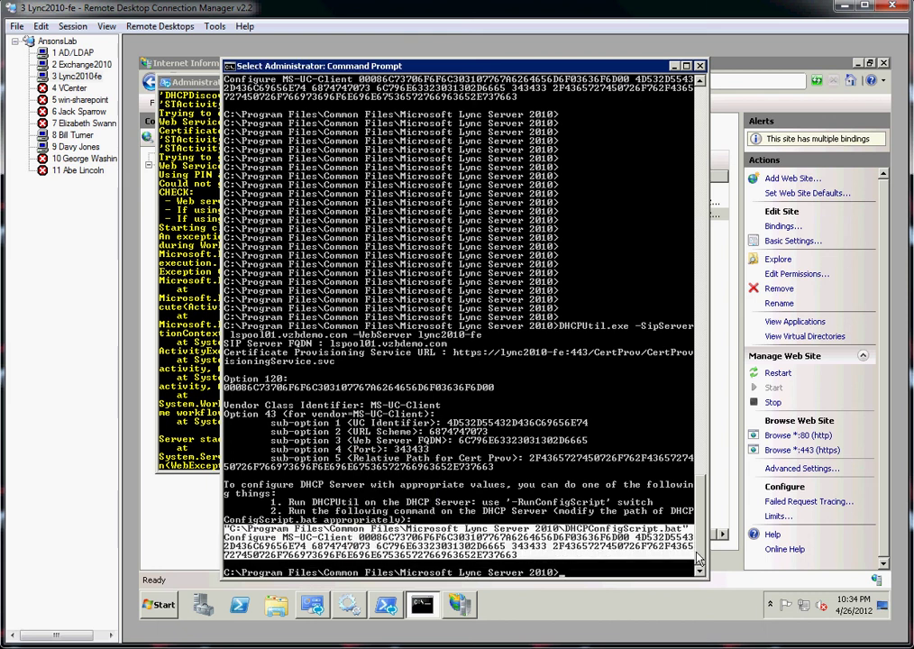
{"action": "key", "text": "Return"}
{"action": "right_click", "coordinate": [532, 463]}
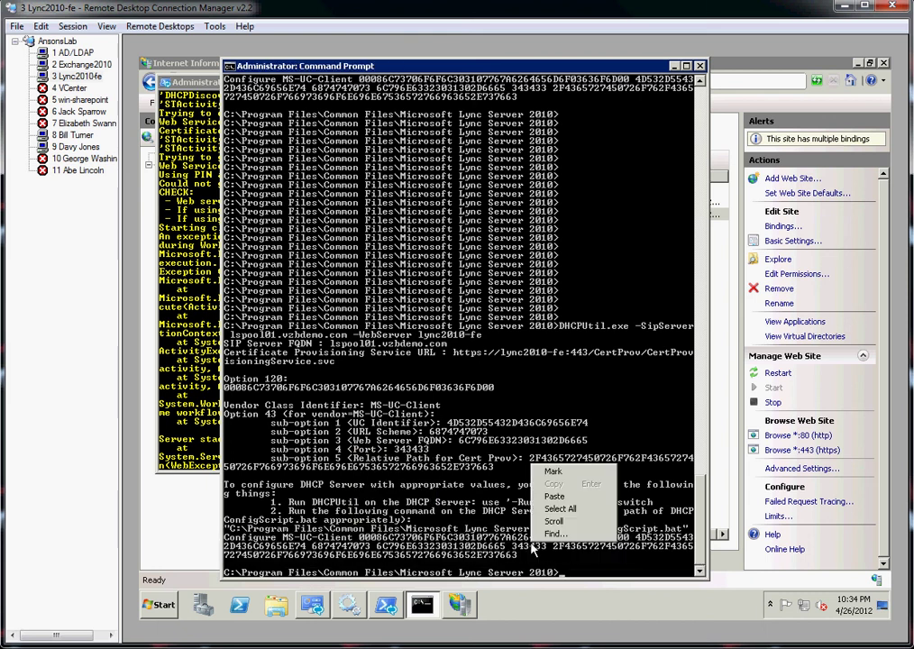
On the AD/LDAP server, run the prepared DHCPConfigScript.bat Configure MS-UC-Client command with its option values from the Documents folder.
{"action": "left_click", "coordinate": [63, 52]}
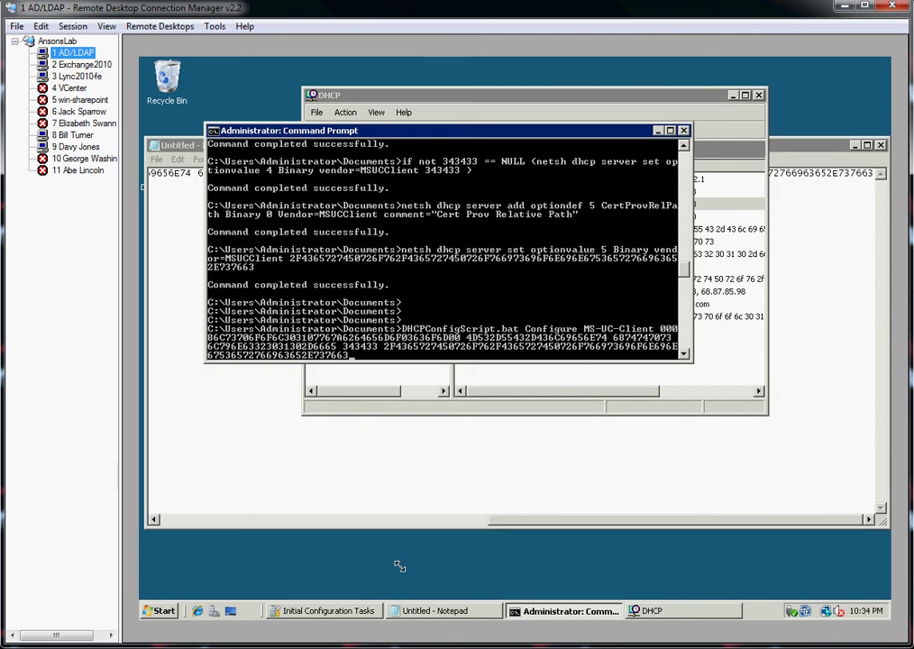
{"action": "left_click", "coordinate": [373, 502]}
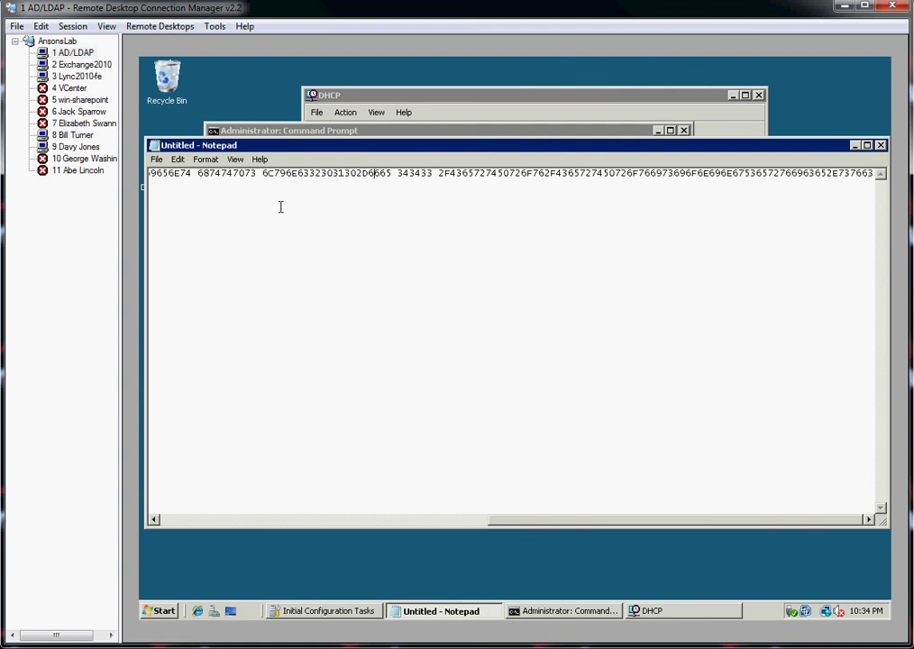
{"action": "key", "text": "alt+Tab"}
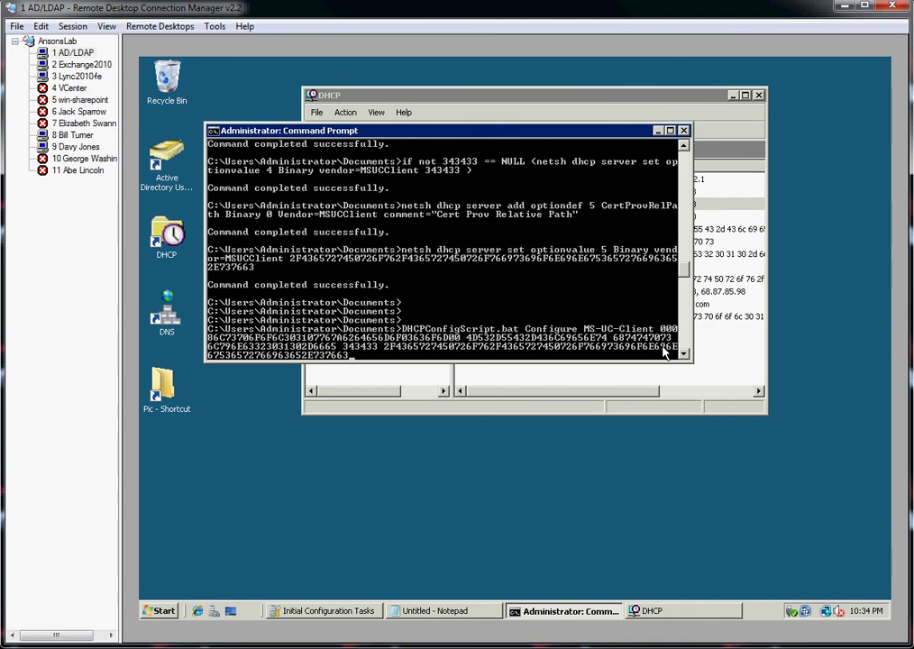
{"action": "key", "text": "Return"}
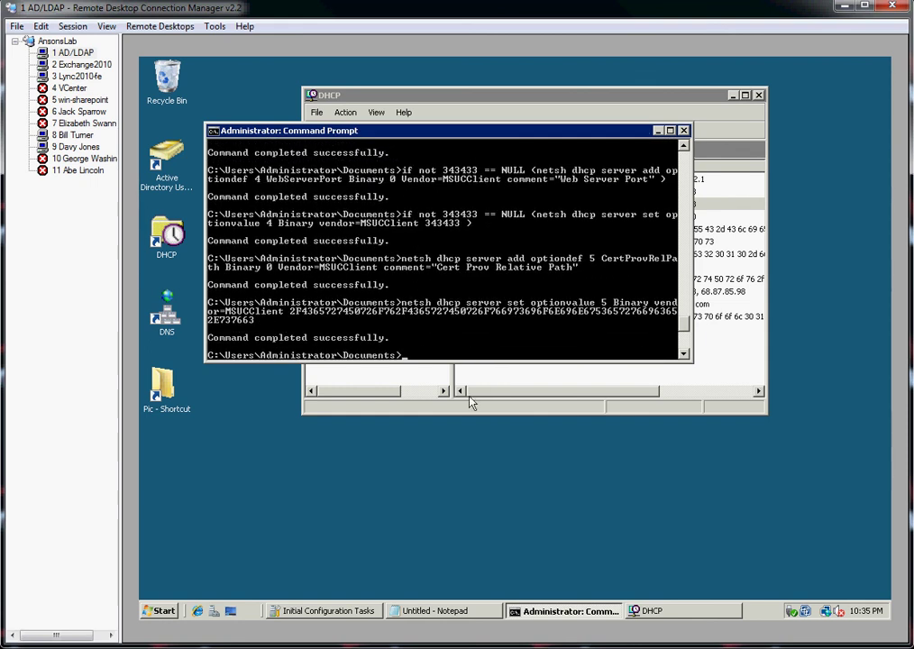
Examine the MSUCClient entries in the DHCP scope options of scope 192.168.2.0, including 003 WebServerFqdn.
{"action": "left_click", "coordinate": [554, 103]}
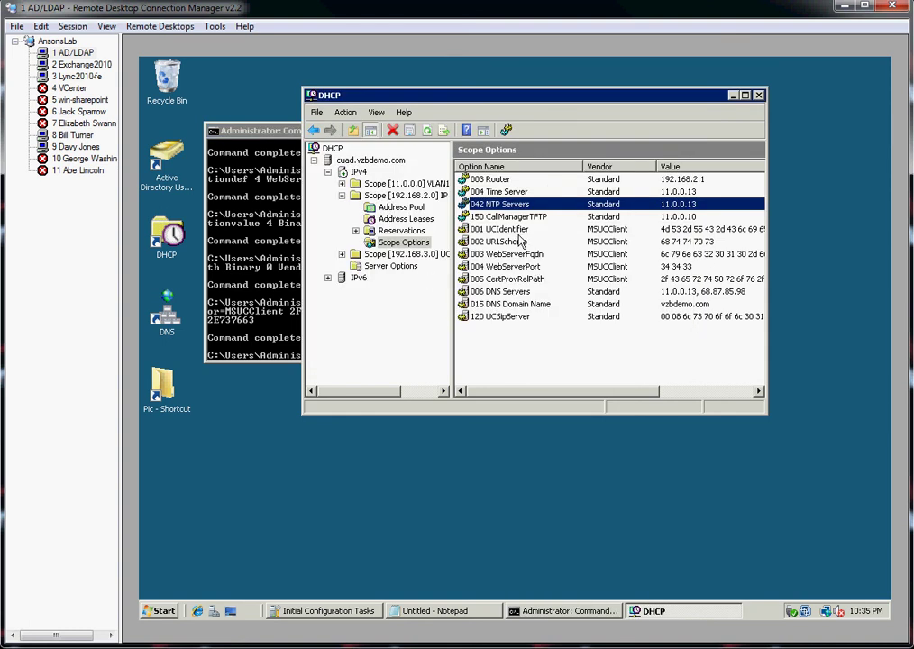
{"action": "left_click", "coordinate": [527, 255]}
{"action": "left_click", "coordinate": [529, 267]}
{"action": "left_click", "coordinate": [531, 290]}
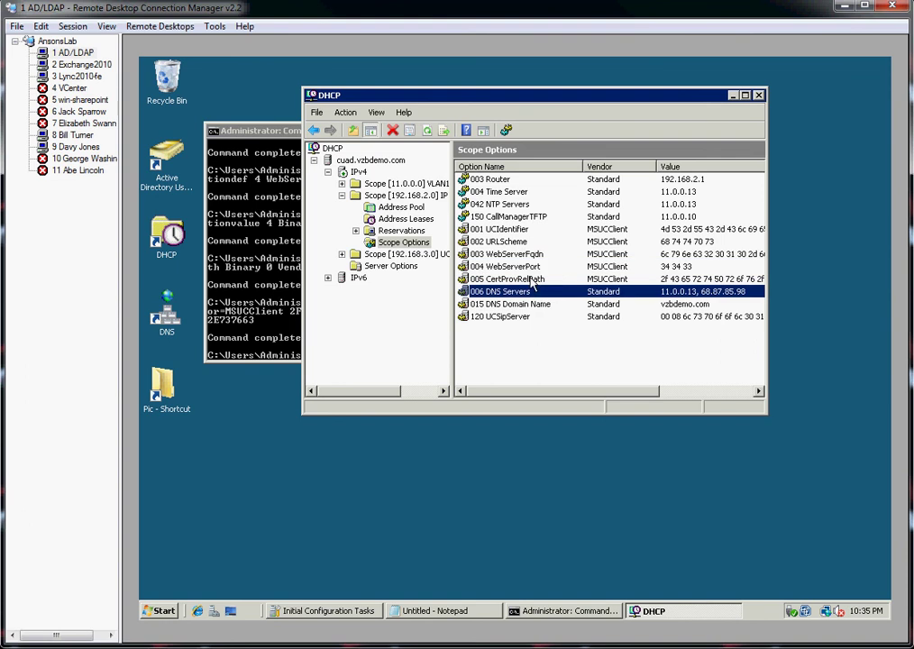
{"action": "left_click", "coordinate": [526, 257]}
{"action": "double_click", "coordinate": [527, 258]}
{"action": "left_click", "coordinate": [638, 385]}
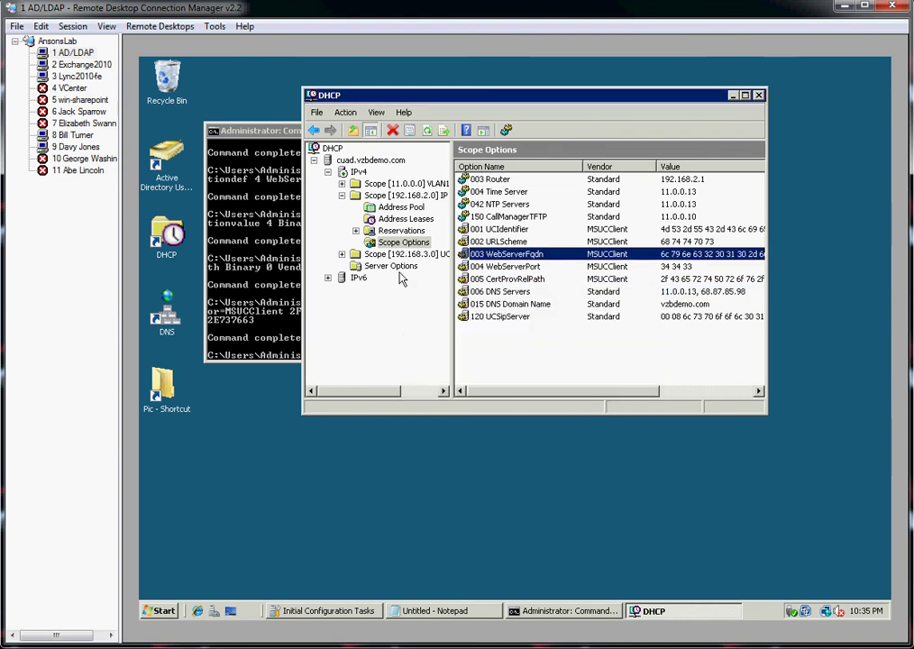
Inspect the data of the DHCP server options 001 UCIdentifier, 002 URLScheme and 003 WebServerFqdn.
{"action": "left_click", "coordinate": [393, 266]}
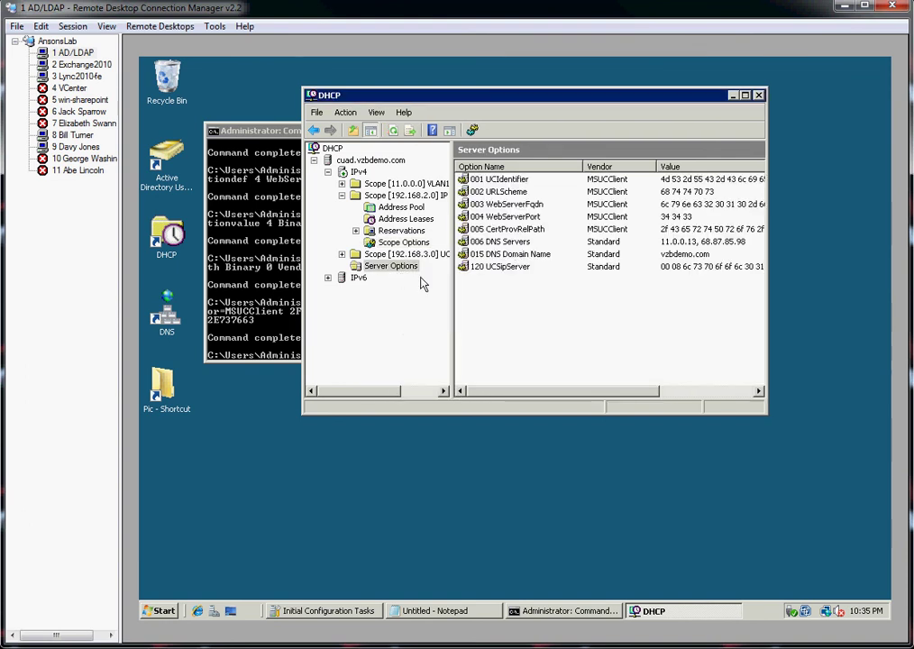
{"action": "double_click", "coordinate": [487, 192]}
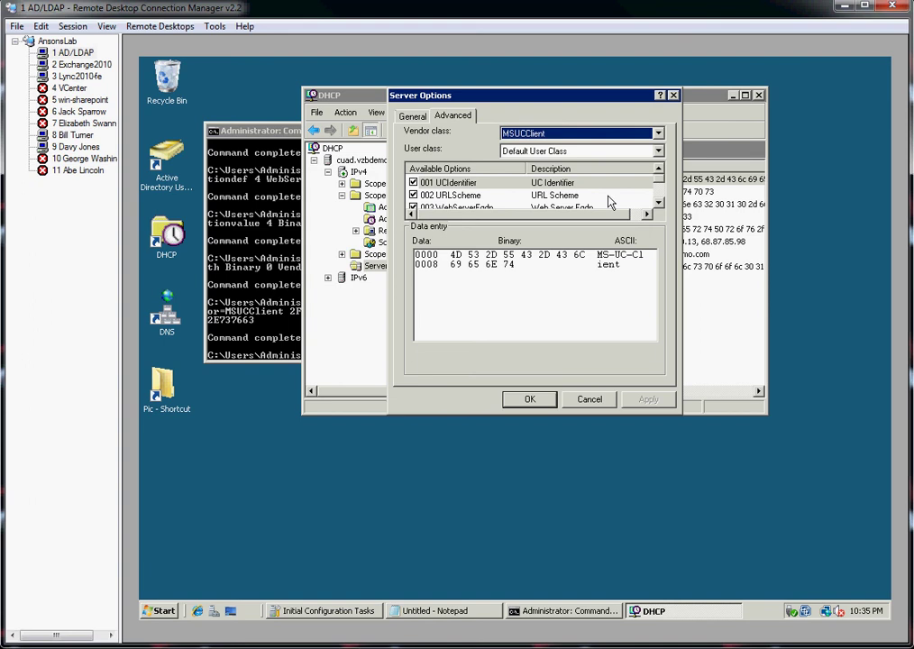
{"action": "left_click", "coordinate": [590, 399]}
{"action": "double_click", "coordinate": [505, 191]}
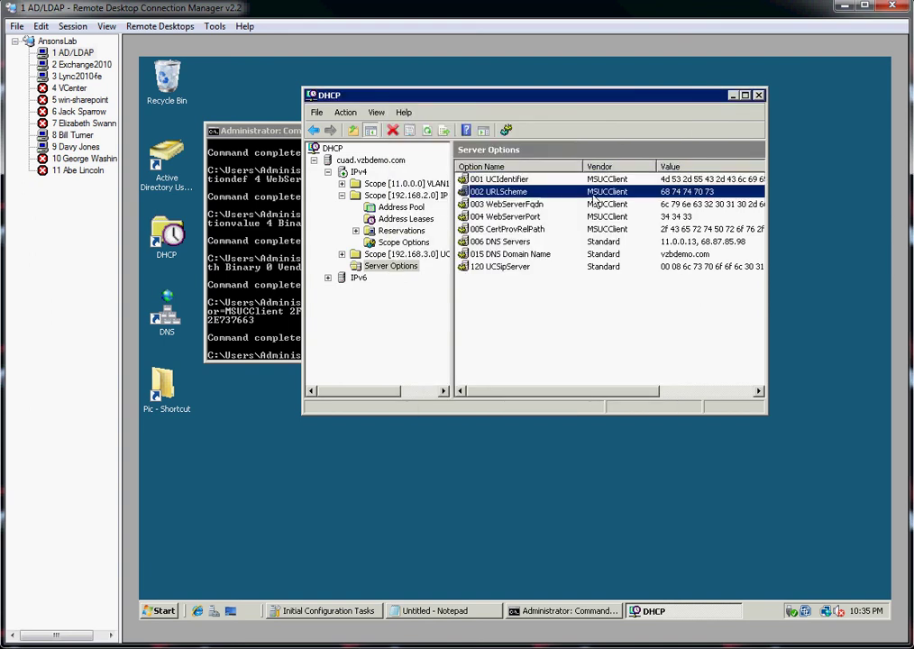
{"action": "left_click", "coordinate": [590, 398]}
{"action": "double_click", "coordinate": [505, 204]}
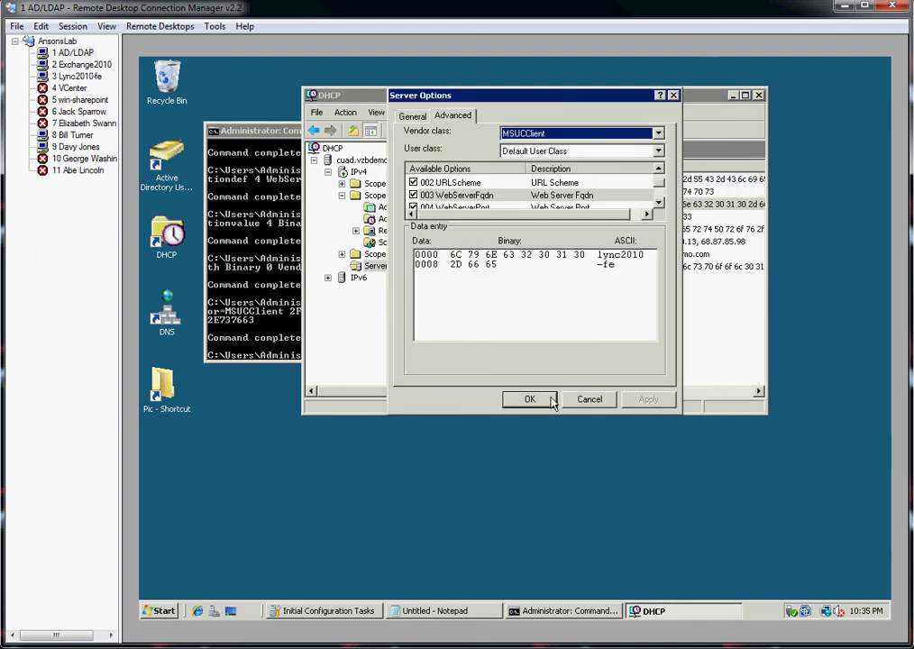
{"action": "left_click", "coordinate": [589, 398]}
Inspect the data of the DHCP server options 004 WebServerPort, 005 CertProvRelPath and 120 UCSipServer.
{"action": "double_click", "coordinate": [613, 217]}
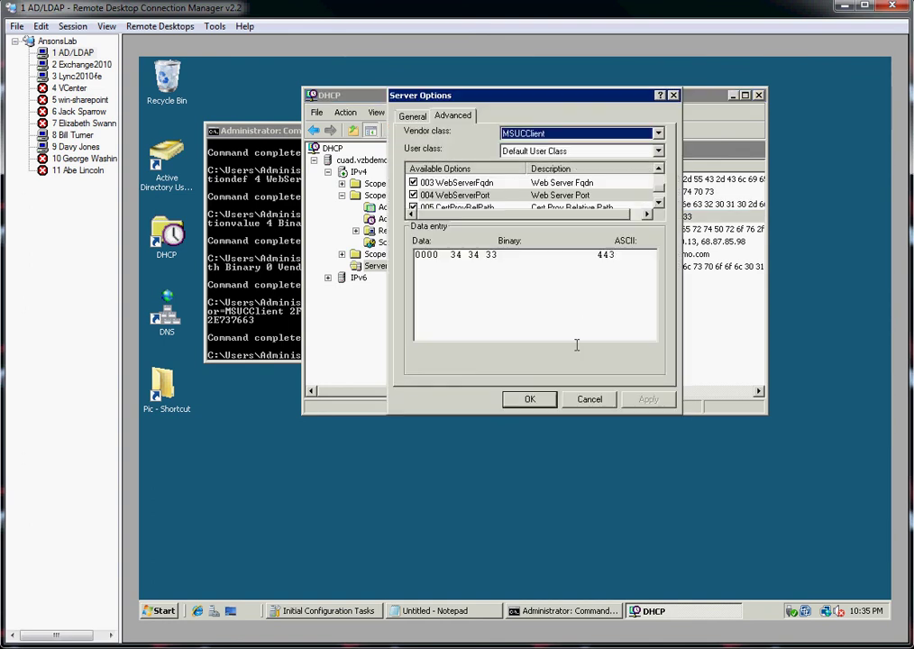
{"action": "left_click", "coordinate": [590, 399]}
{"action": "double_click", "coordinate": [637, 229]}
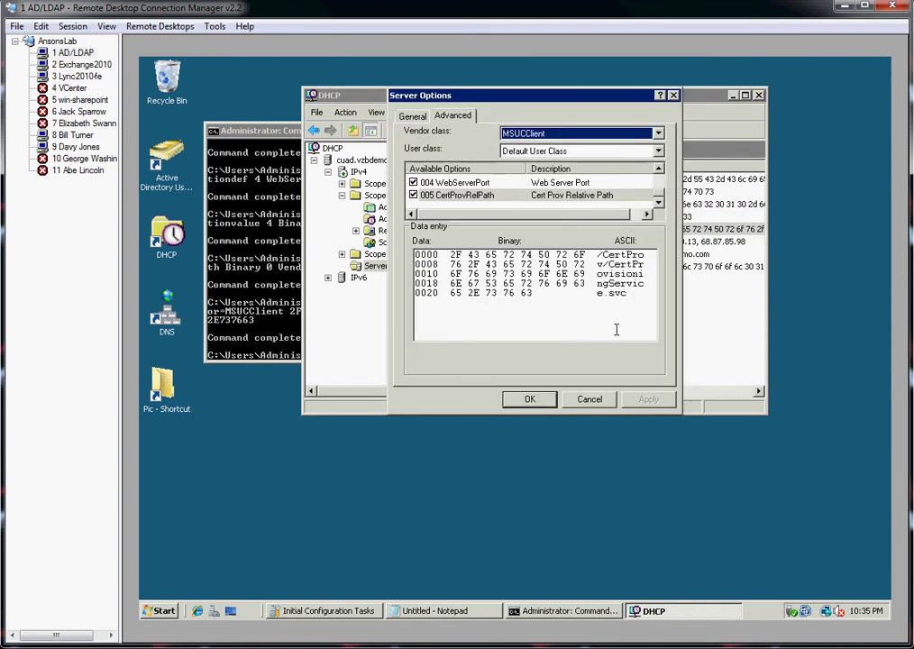
{"action": "left_click", "coordinate": [545, 400]}
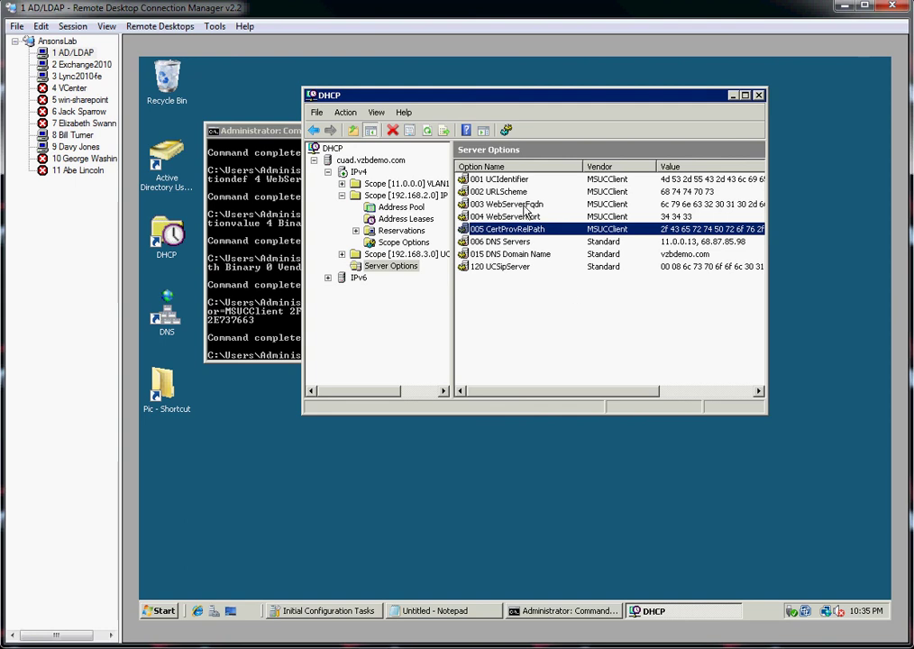
{"action": "double_click", "coordinate": [510, 268]}
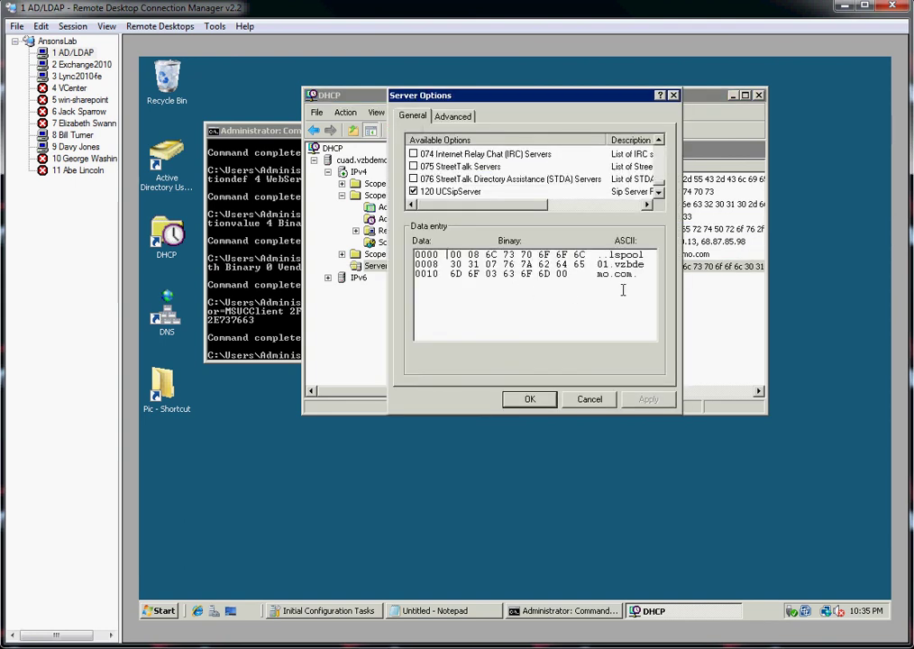
{"action": "left_click", "coordinate": [545, 404]}
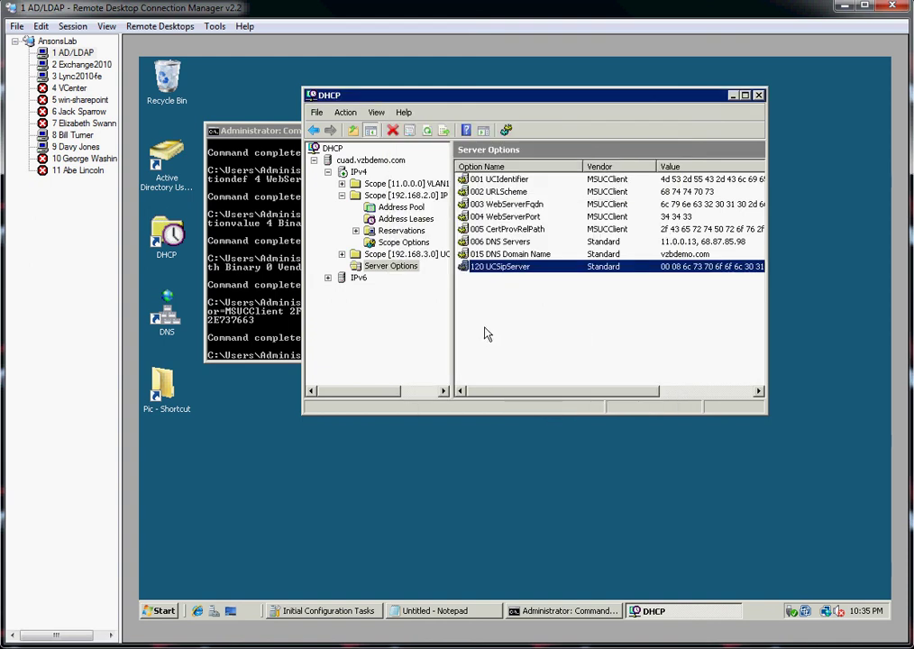